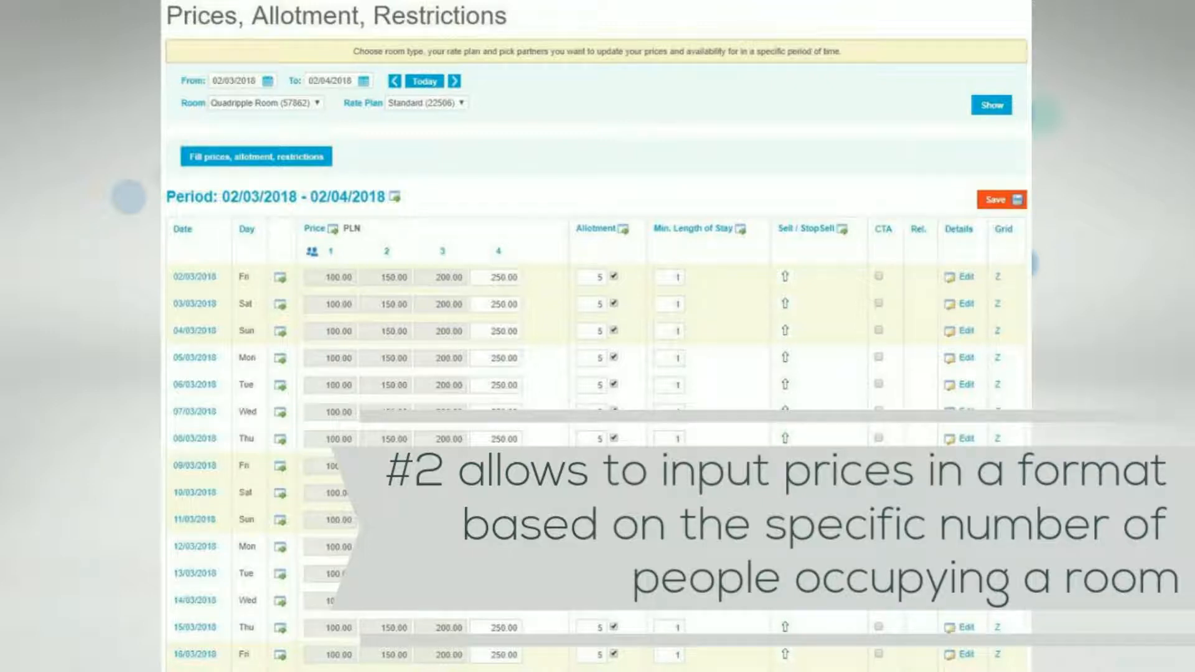
pyautogui.click(438, 277)
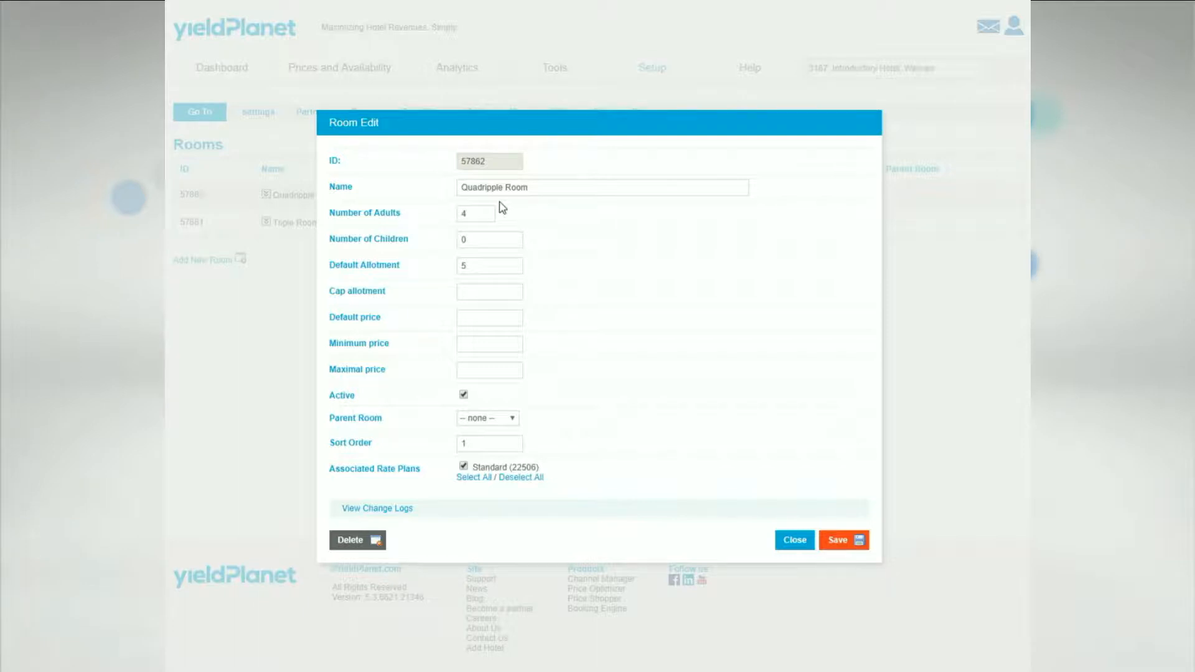
# Step: Close the Quadripple Room's edit dialog without saving and open the Prices, Allotment, Restrictions page
pyautogui.click(799, 545)
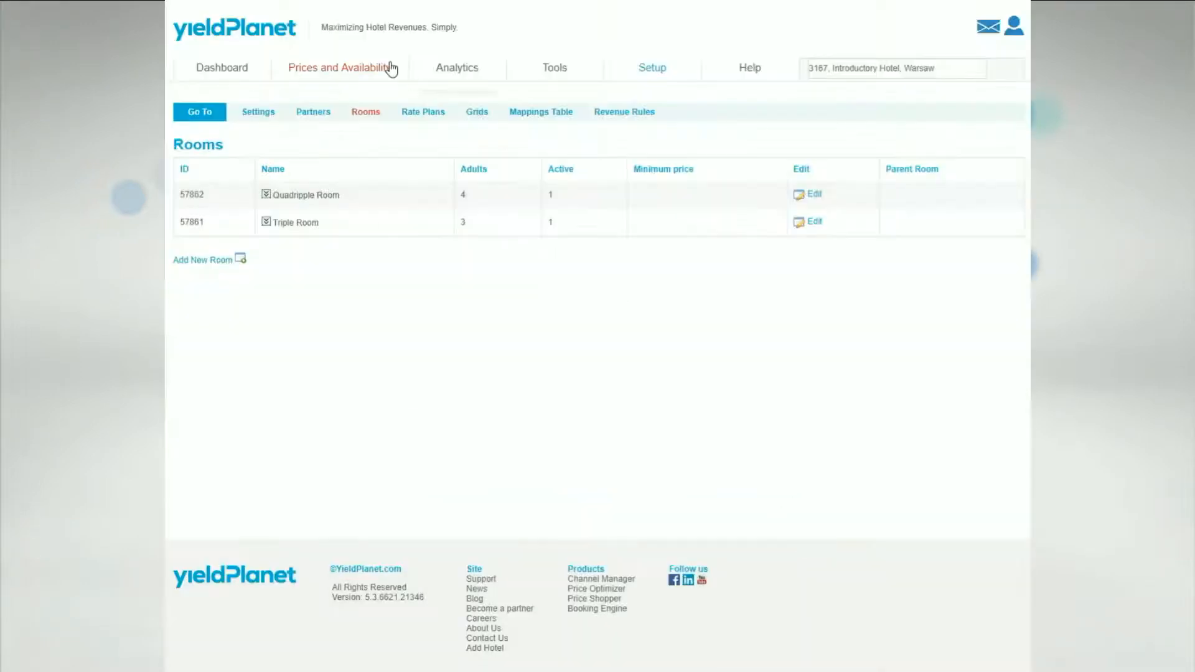
pyautogui.moveTo(397, 71)
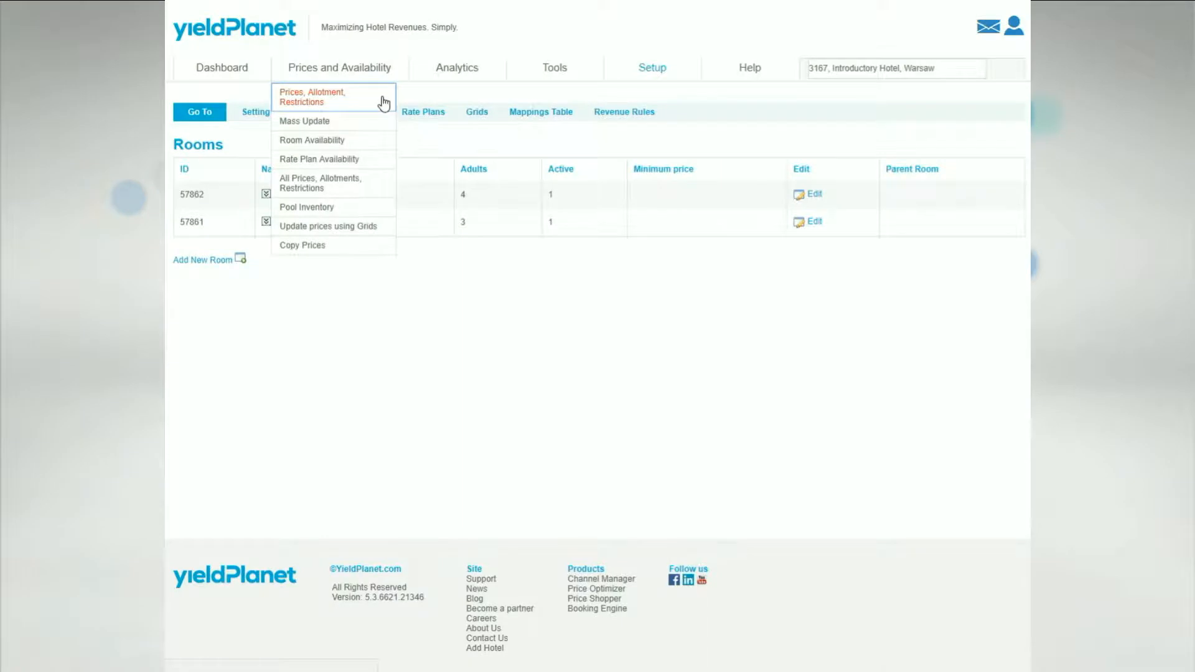
pyautogui.click(383, 103)
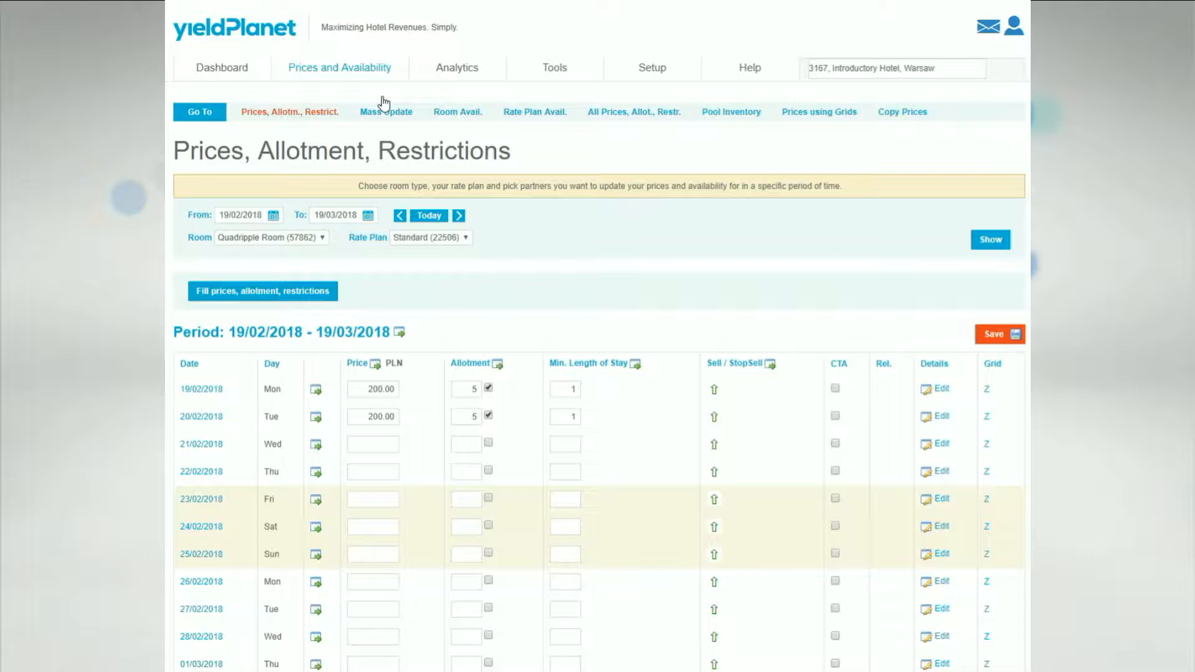
# Step: Set the Quadripple Room's Standard rate price for 21/02/2018 to 200 and save the price table
pyautogui.click(380, 445)
pyautogui.write('200')
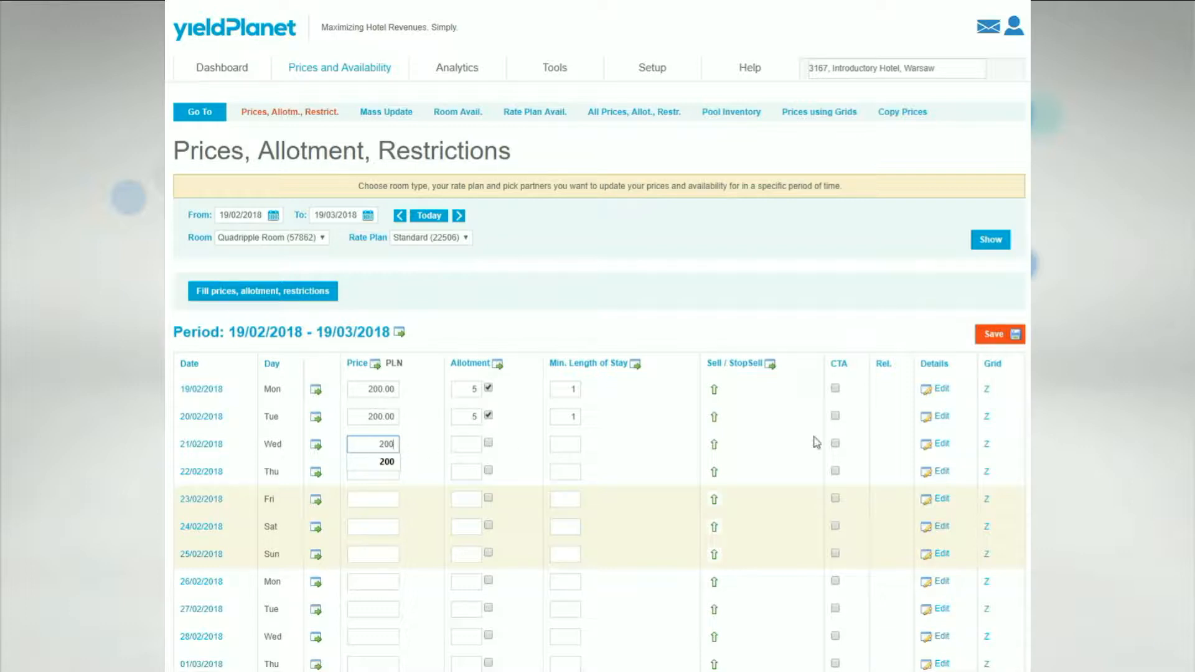
pyautogui.click(1007, 343)
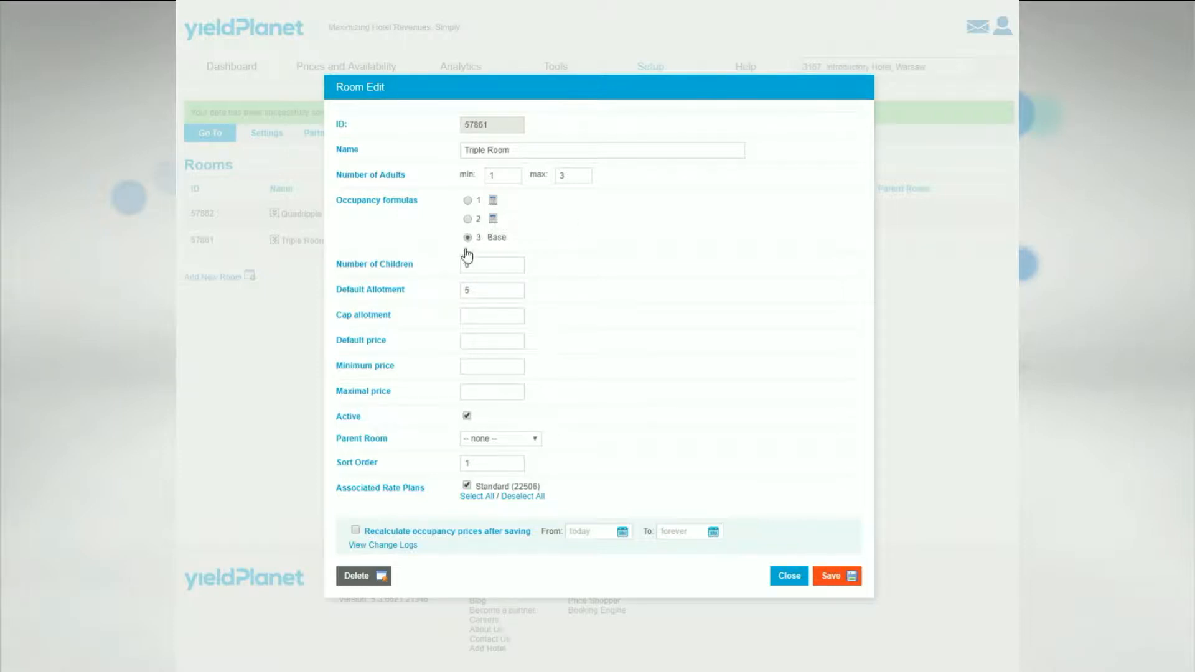
# Step: Set the Triple Room's occupancy formula for two people to subtract an amount of 25
pyautogui.click(494, 220)
pyautogui.doubleClick(617, 261)
pyautogui.write('25')
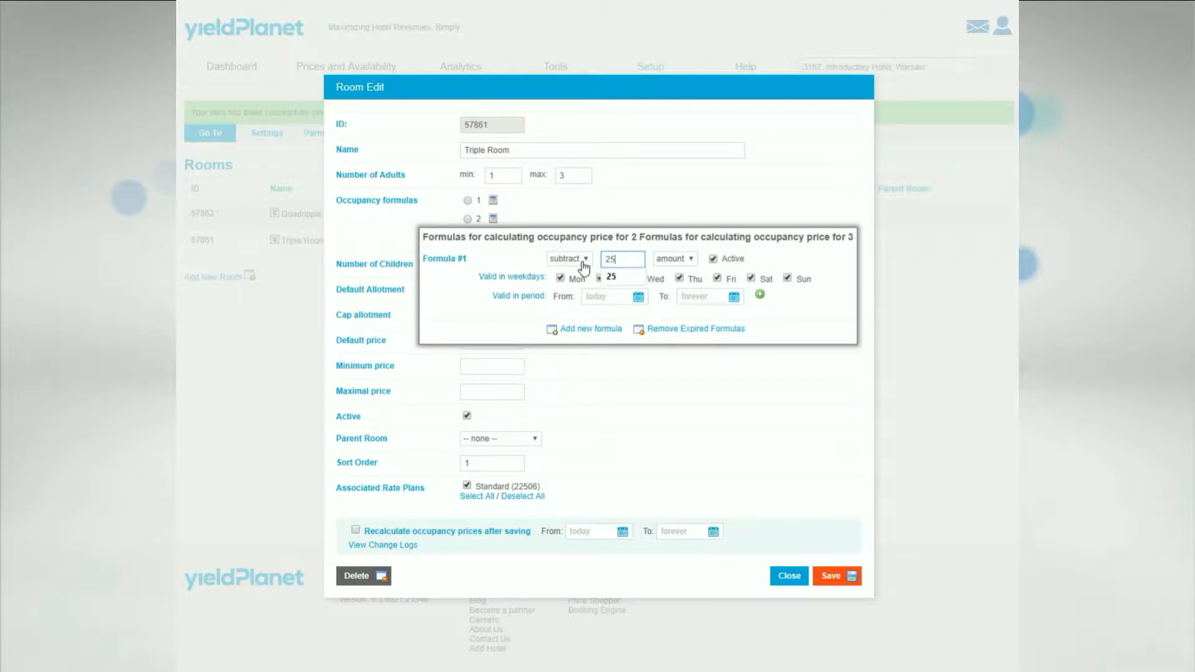
# Step: Set the one-person occupancy formula to subtract an amount of 35 and save the room with occupancy prices recalculated
pyautogui.click(493, 200)
pyautogui.doubleClick(618, 245)
pyautogui.write('35')
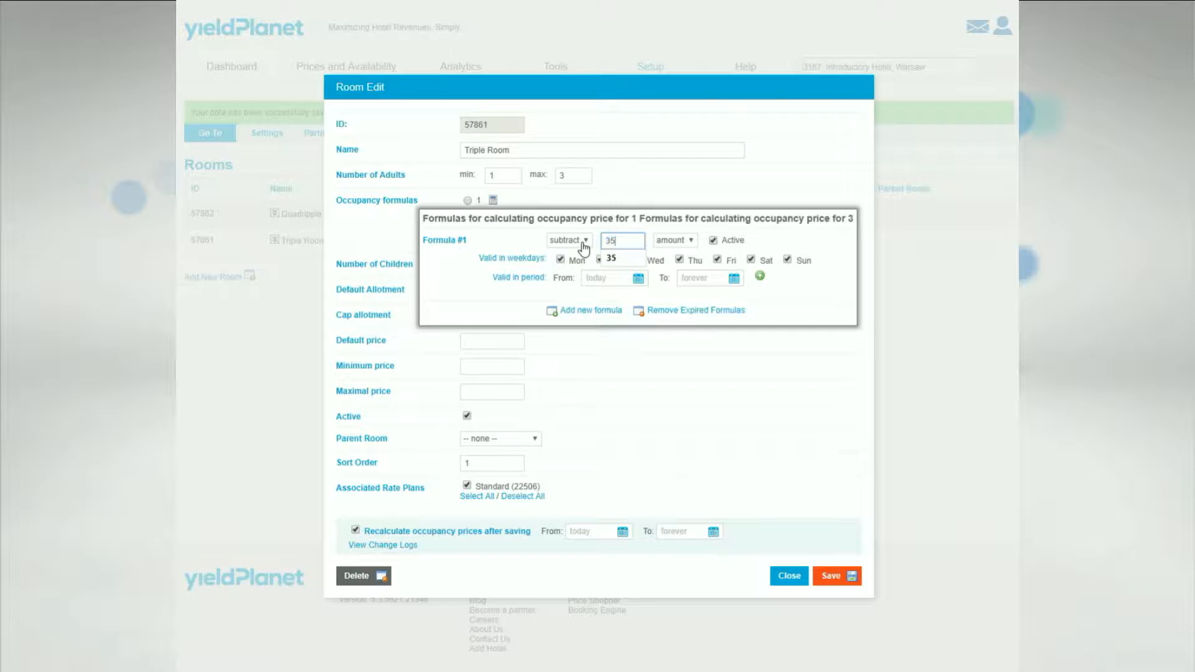
pyautogui.click(653, 369)
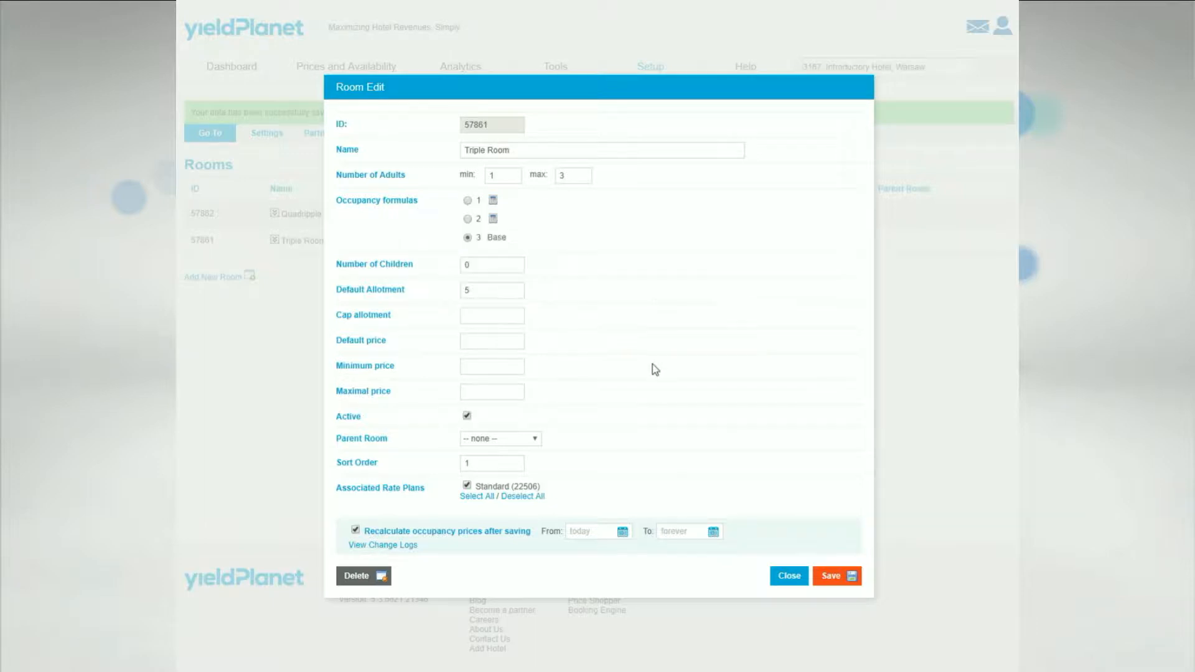
pyautogui.click(831, 583)
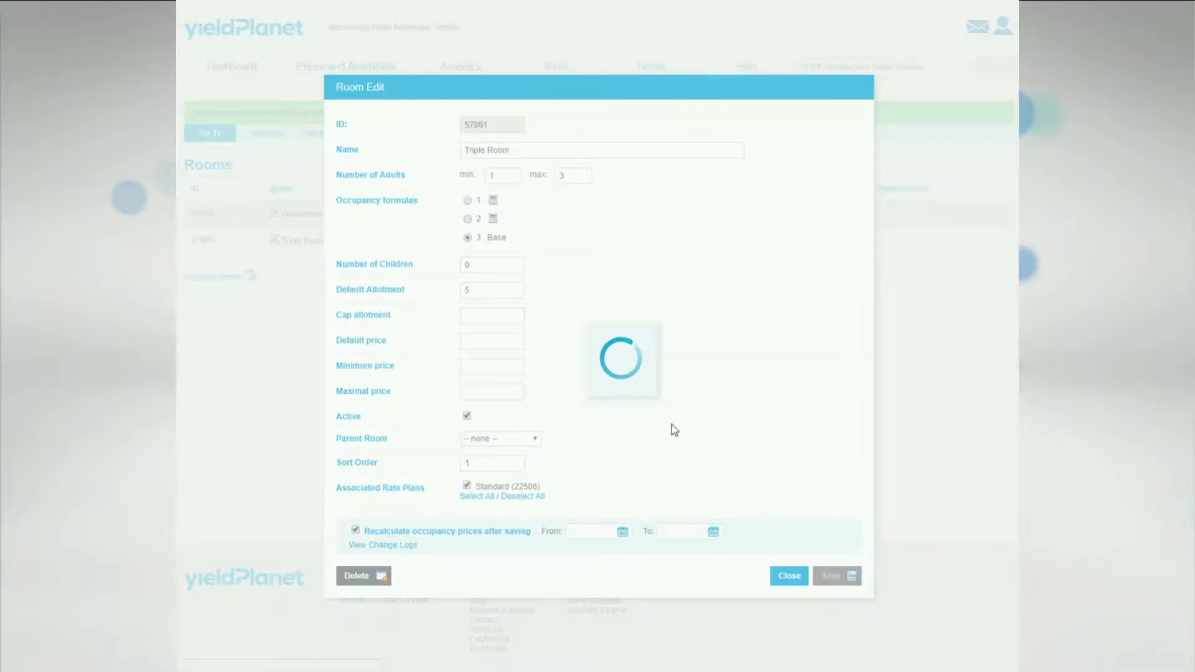
# Step: On the Prices, Allotment, Restrictions page, set the Triple Room's three-person price for 20/02/2018 to 150 and save
pyautogui.moveTo(341, 73)
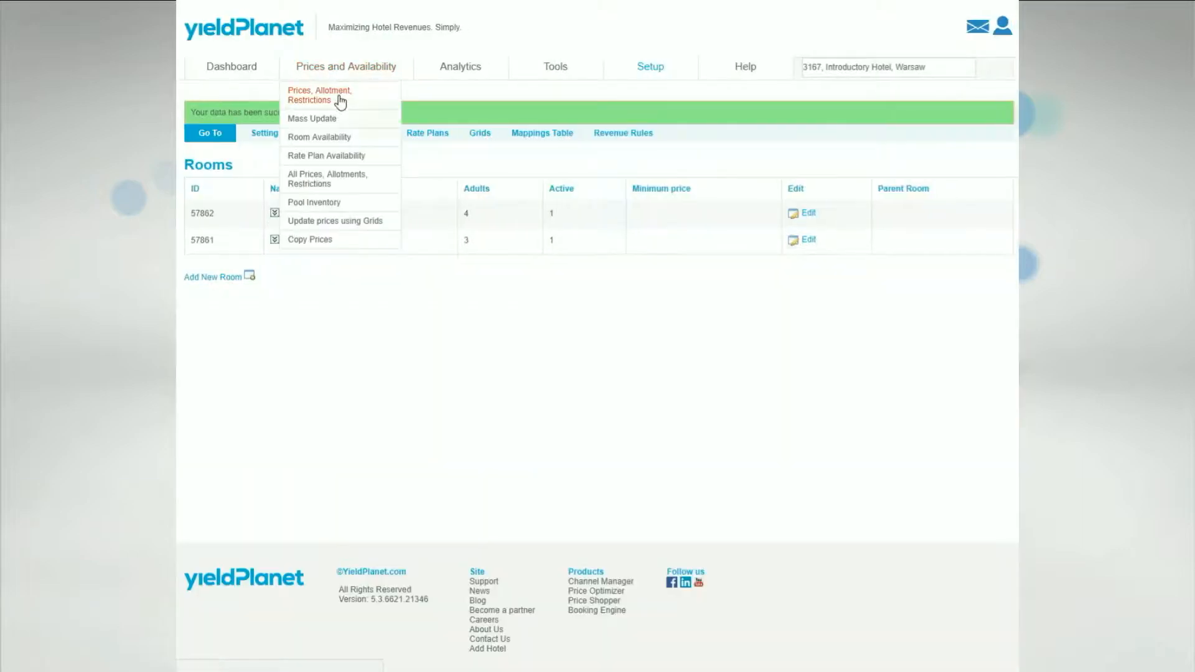
pyautogui.click(321, 101)
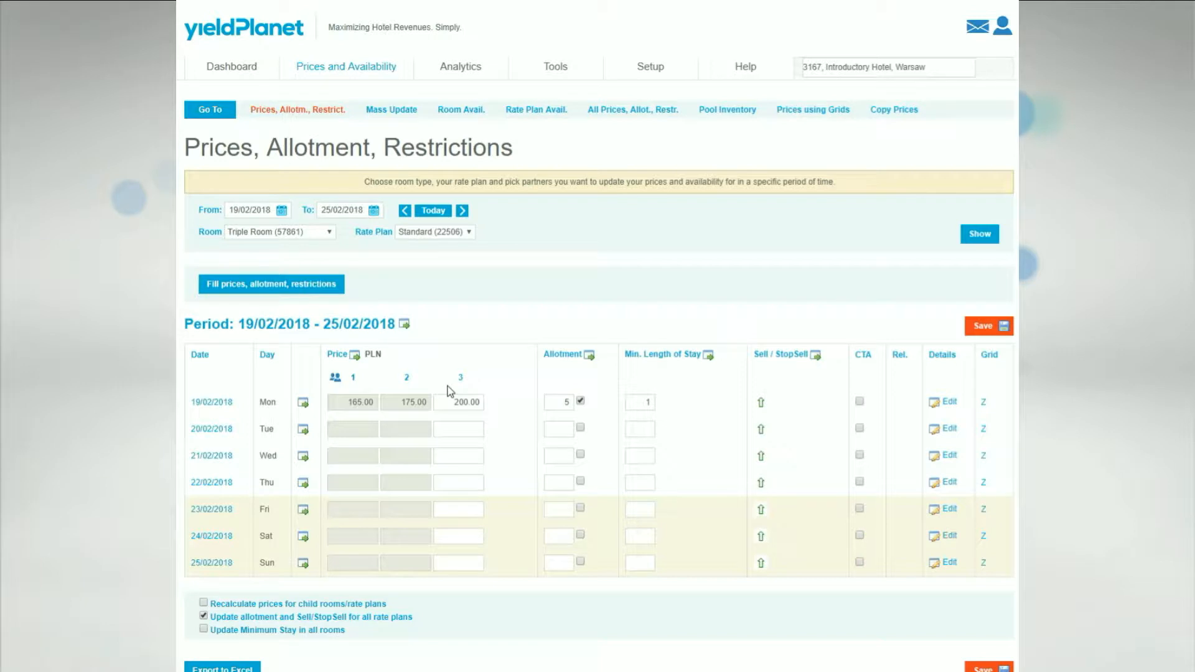
pyautogui.click(450, 435)
pyautogui.write('150')
pyautogui.click(973, 323)
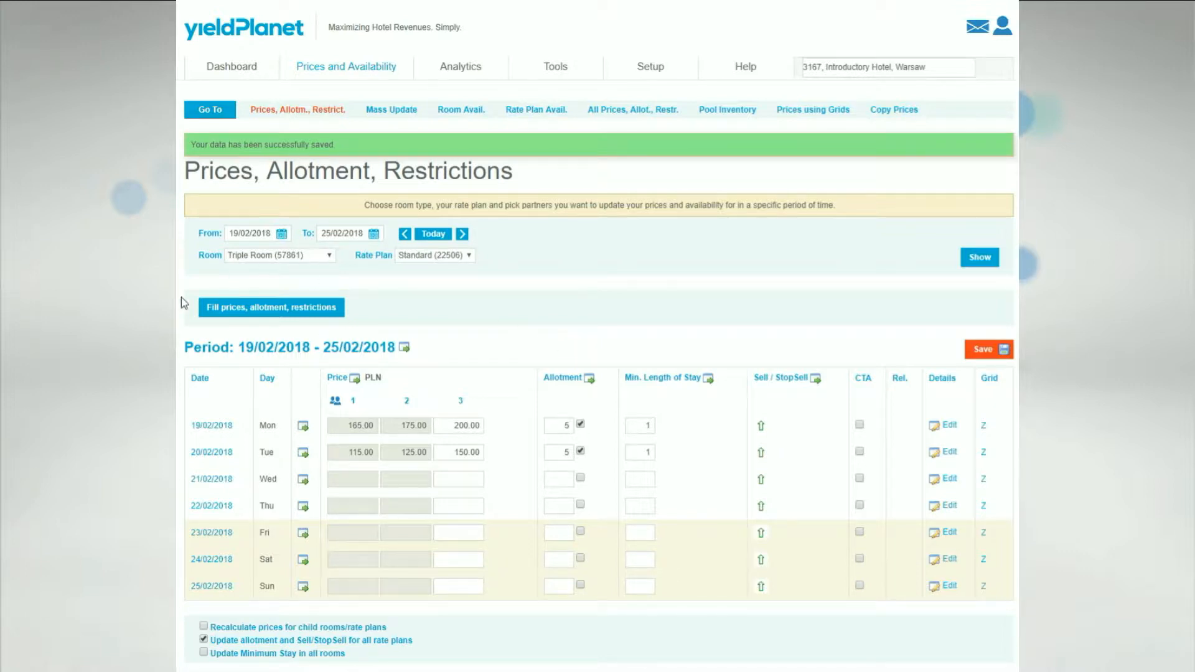
# Step: Mass update the Triple Room's price to a constant 300 for all weekdays from 19/02/2018 to 25/02/2018 and save
pyautogui.click(283, 308)
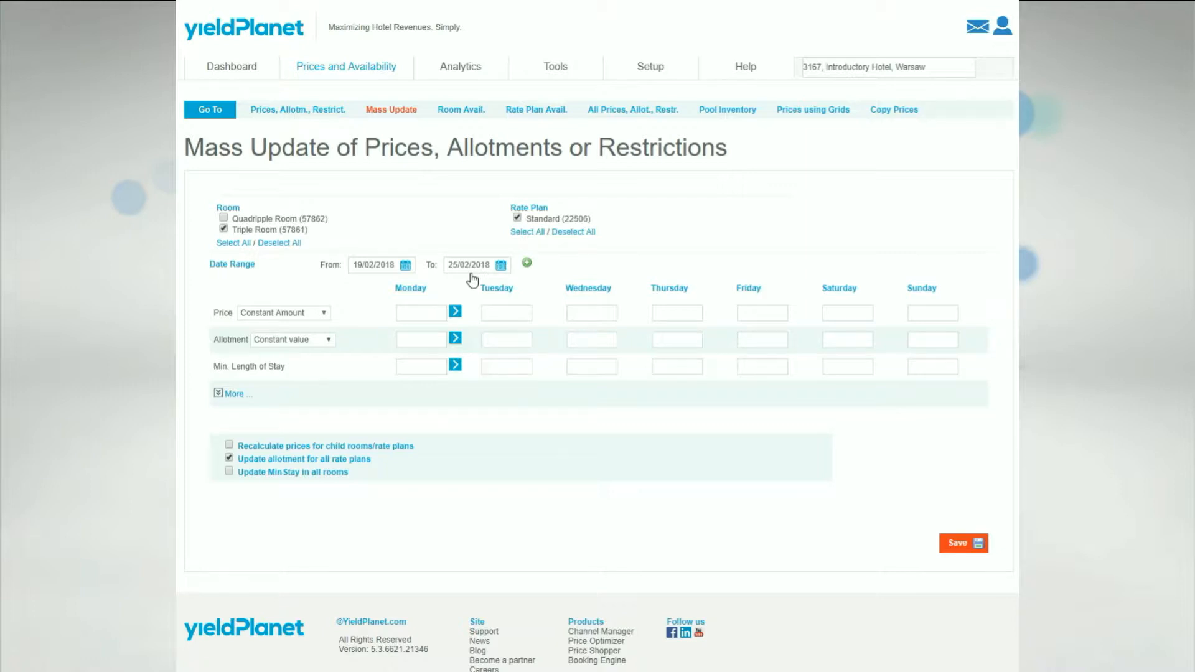
pyautogui.click(433, 318)
pyautogui.write('300')
pyautogui.click(454, 312)
pyautogui.click(963, 545)
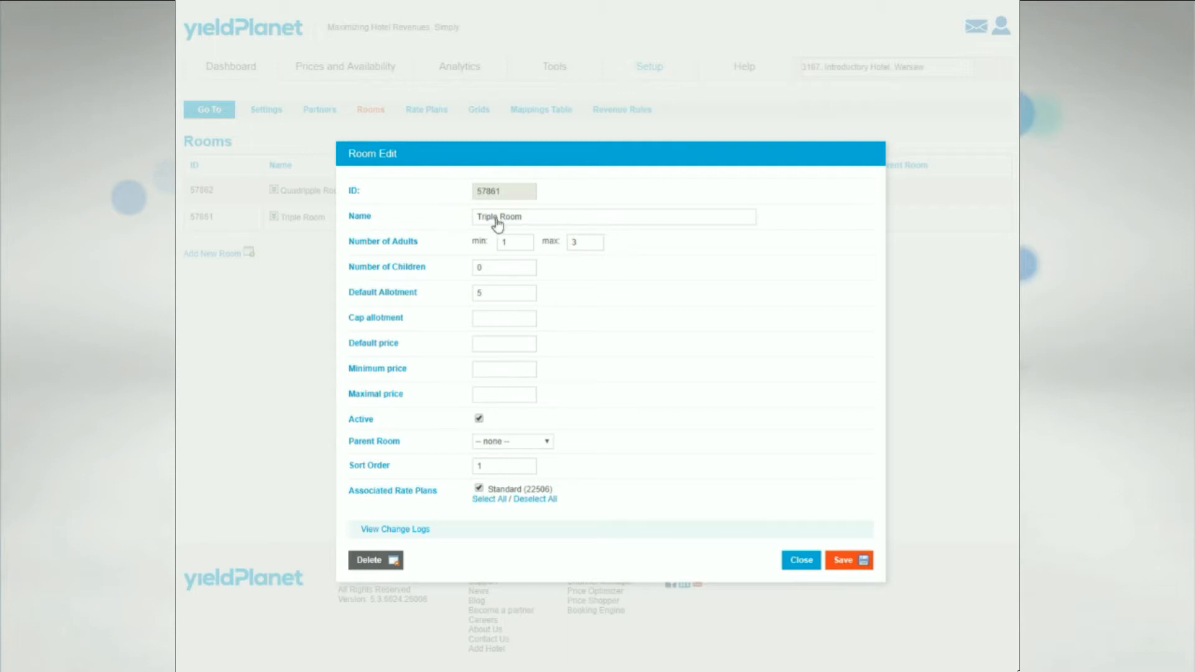
# Step: Save the Triple Room with a range of 1 to 3 adults and open the Prices, Allotment, Restrictions page
pyautogui.click(853, 565)
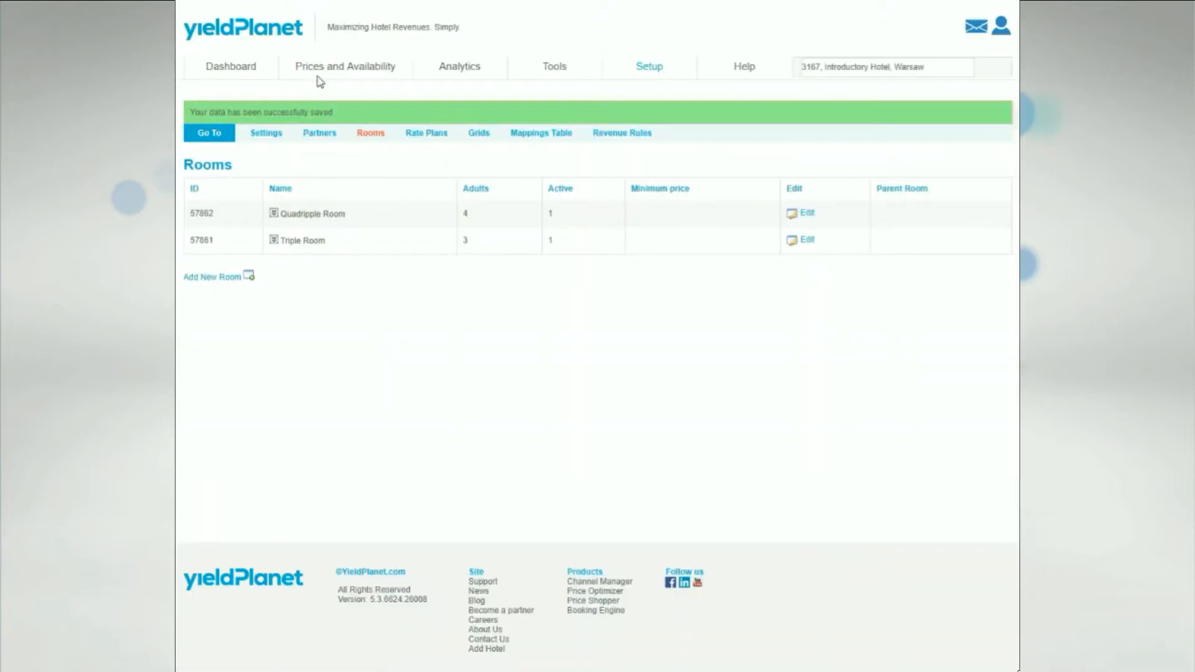
pyautogui.moveTo(342, 66)
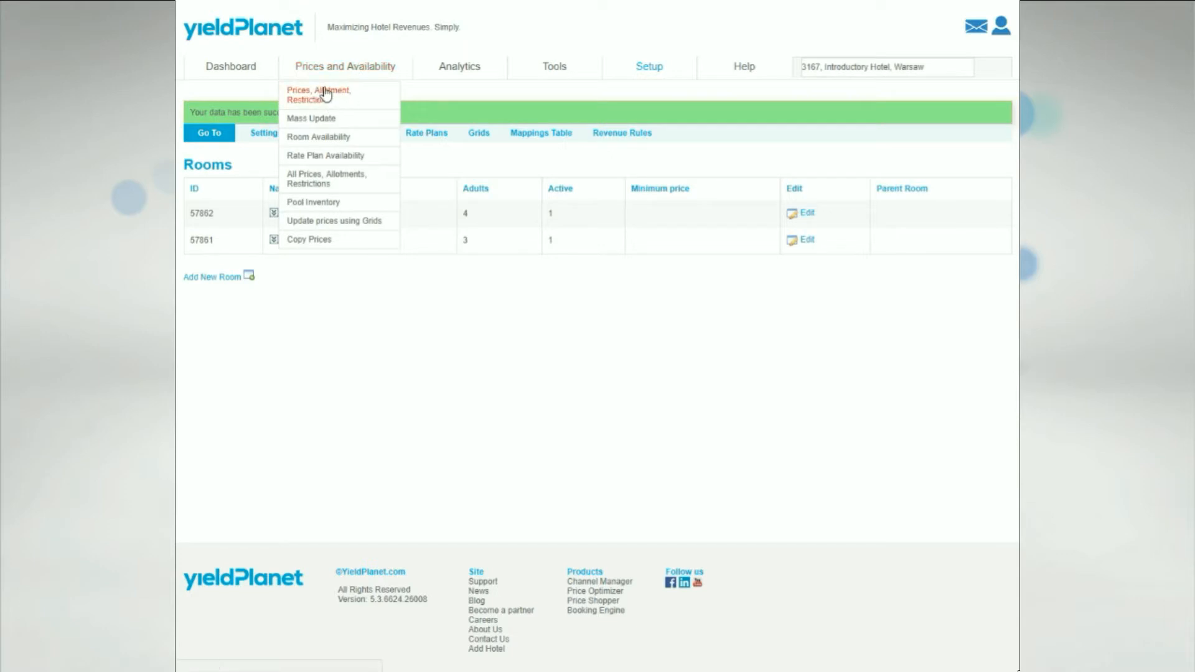
pyautogui.click(326, 95)
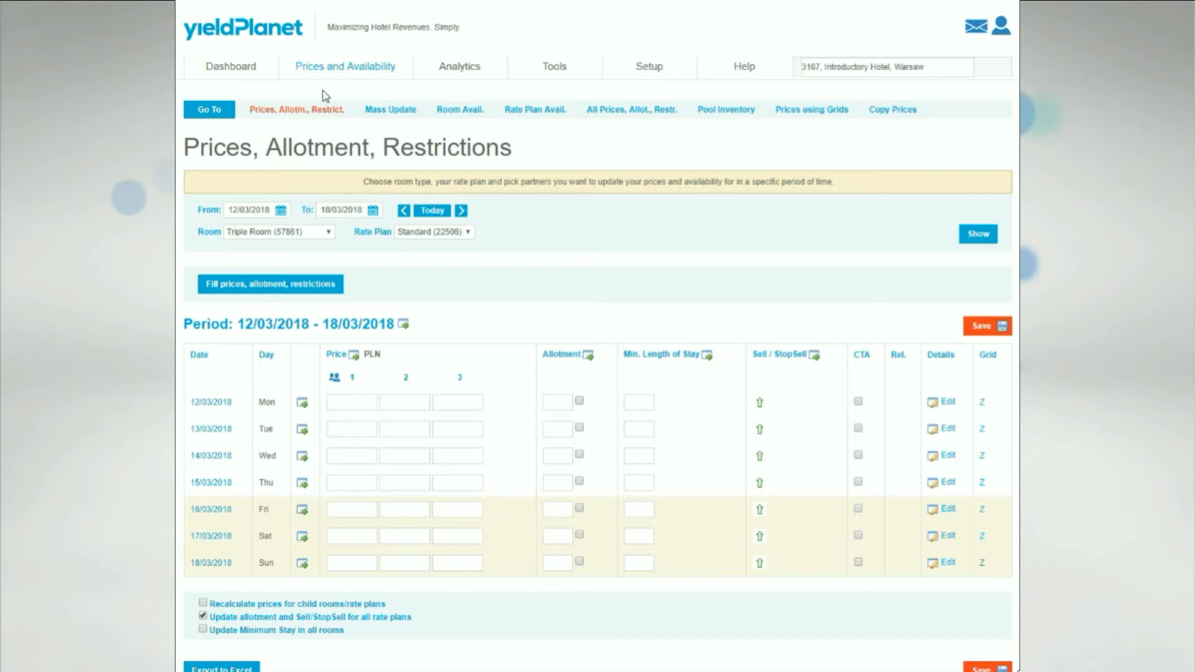
pyautogui.click(346, 404)
pyautogui.click(418, 406)
pyautogui.click(461, 410)
# Step: Mass update the Triple Room's prices for 12/03/2018 to 18/03/2018 to 100, 150 and 200 for one, two and three people, and save
pyautogui.click(277, 288)
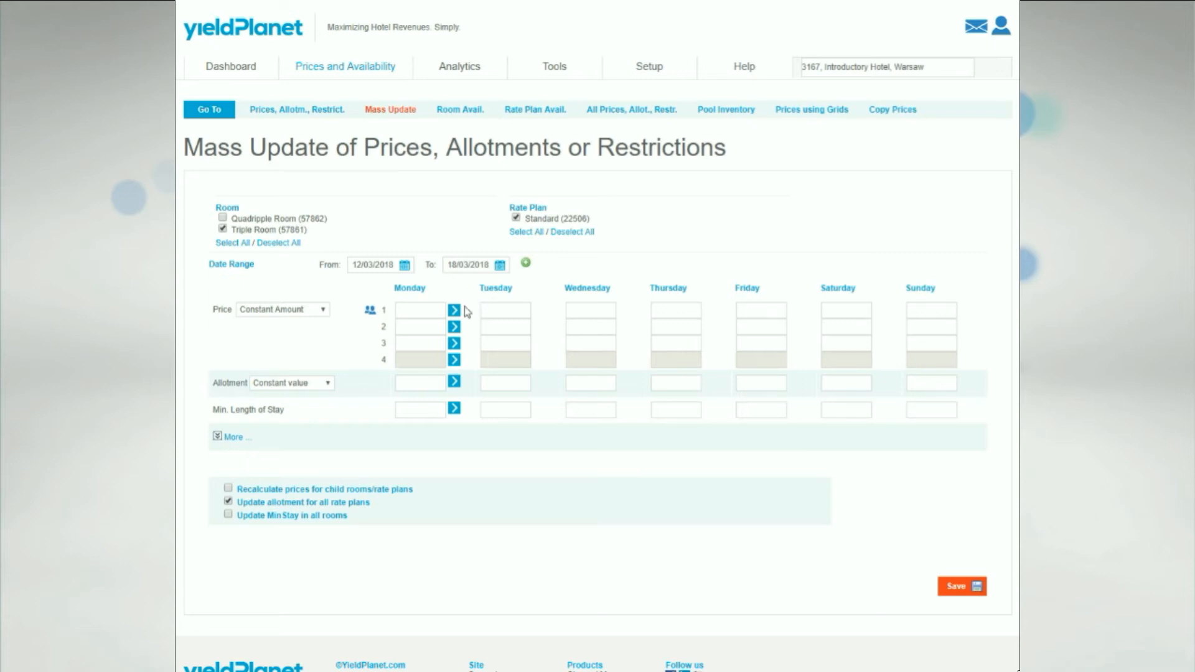
pyautogui.click(433, 343)
pyautogui.click(423, 314)
pyautogui.write('100')
pyautogui.click(432, 328)
pyautogui.write('150')
pyautogui.click(429, 345)
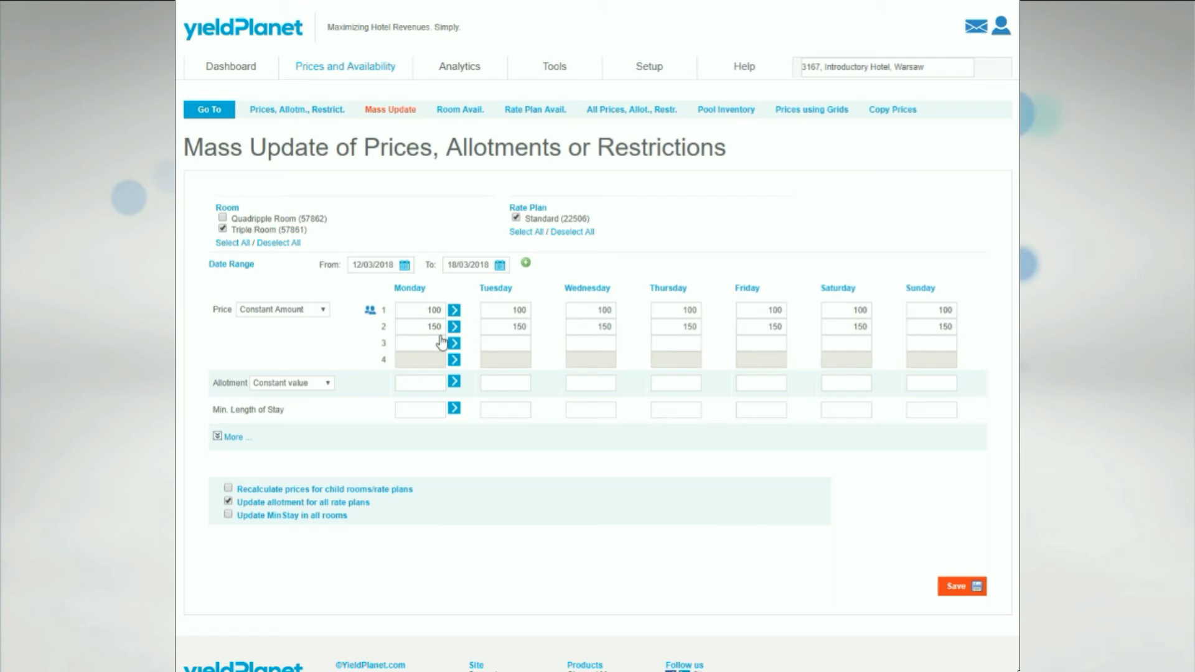
pyautogui.write('200')
pyautogui.click(453, 343)
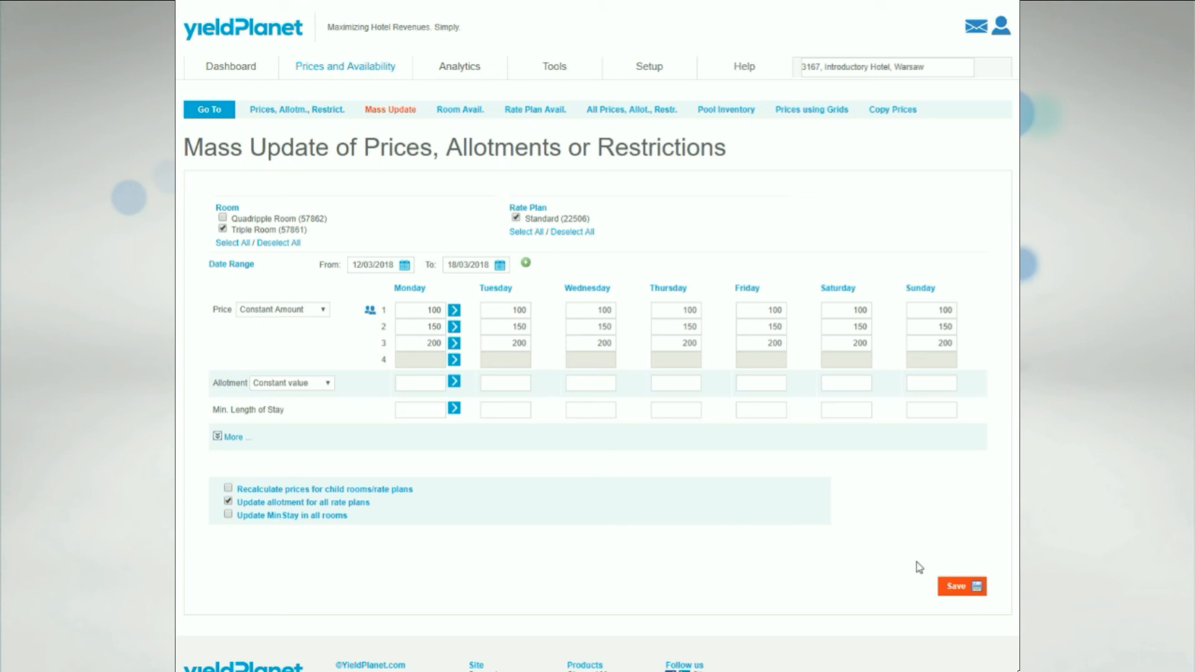
pyautogui.click(957, 585)
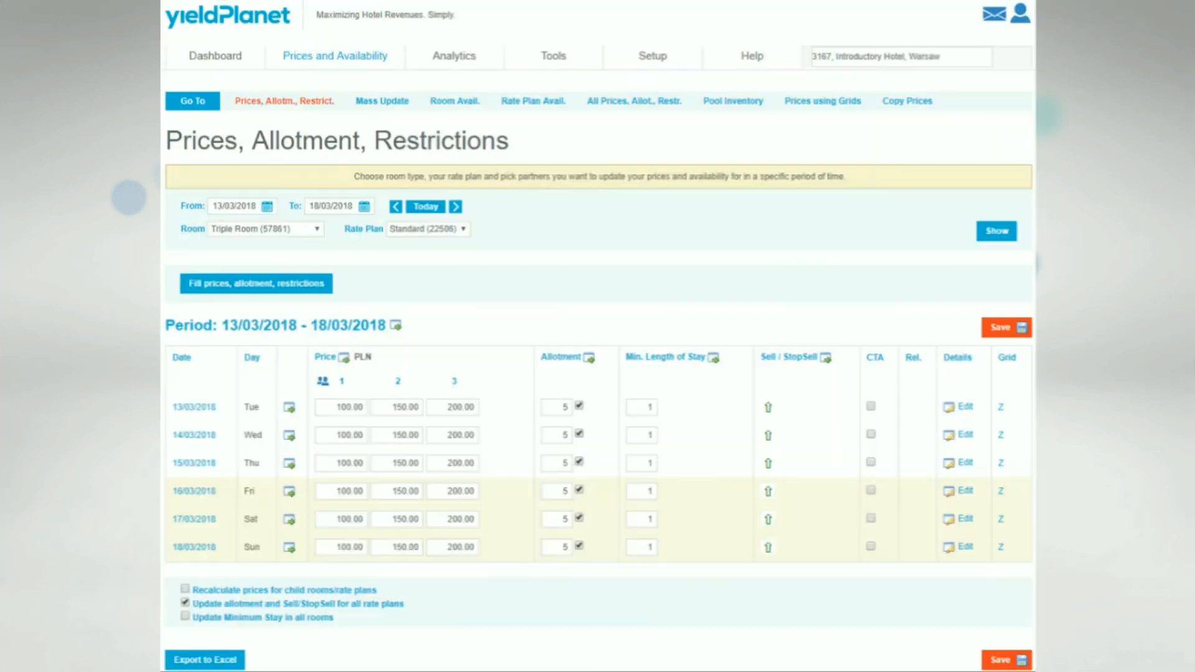